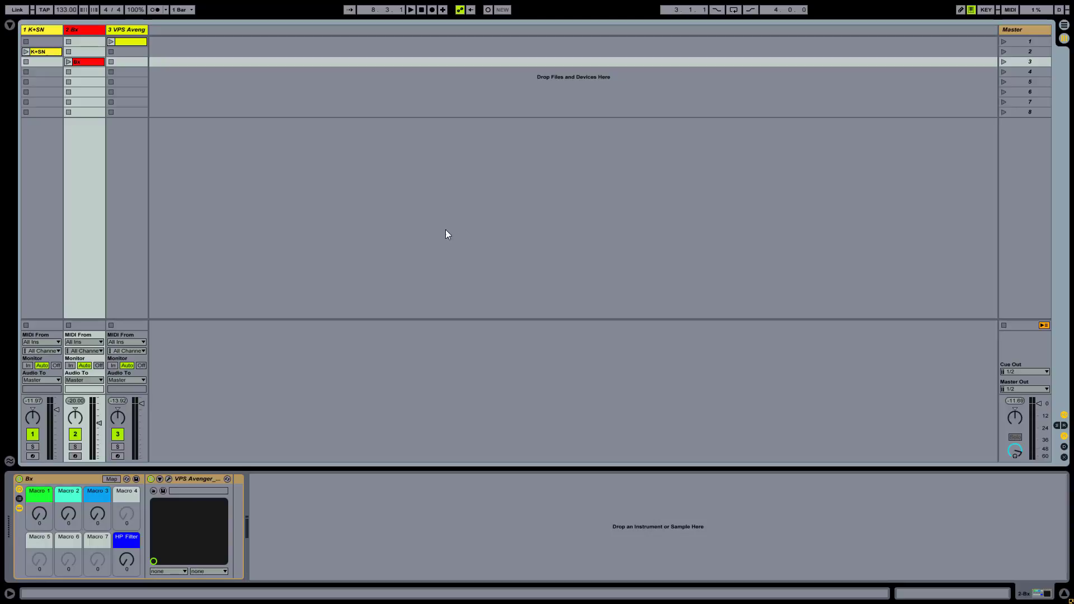
Launch the clip in slot 1 of track 3, the VPS Avenger track.
click(110, 42)
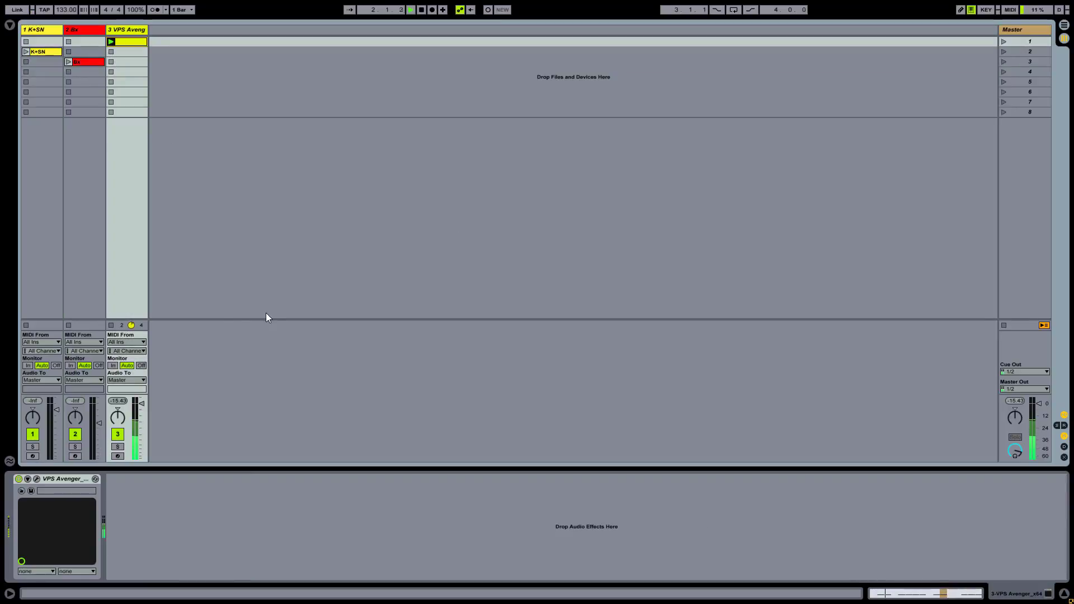
Stop track 3's clip, review its C2 hi-hat note velocities, and return to the VPS Avenger device.
click(110, 326)
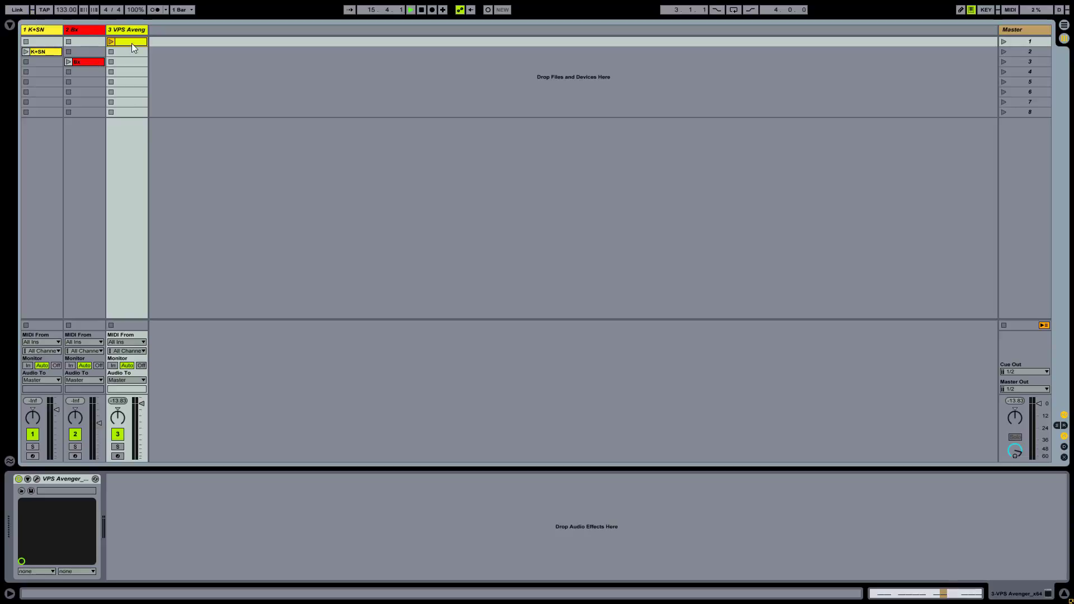
double_click(132, 42)
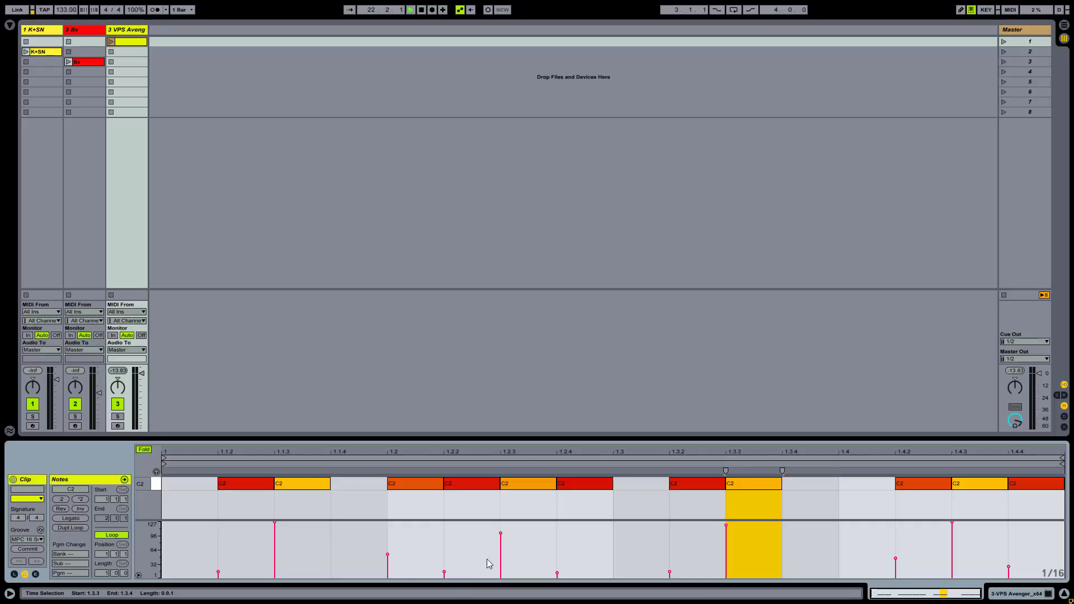
click(26, 548)
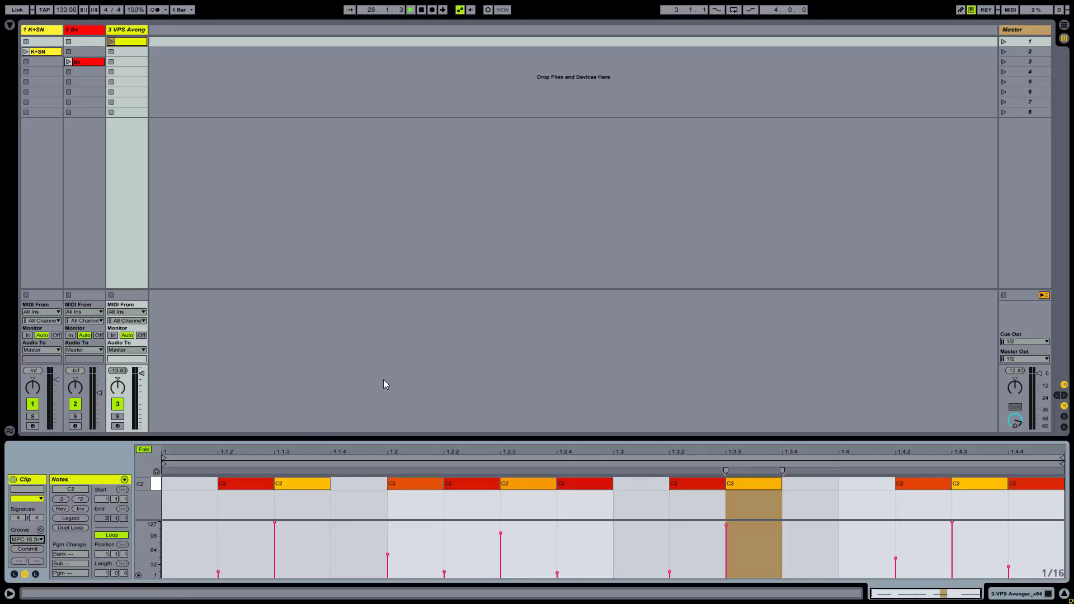
click(140, 33)
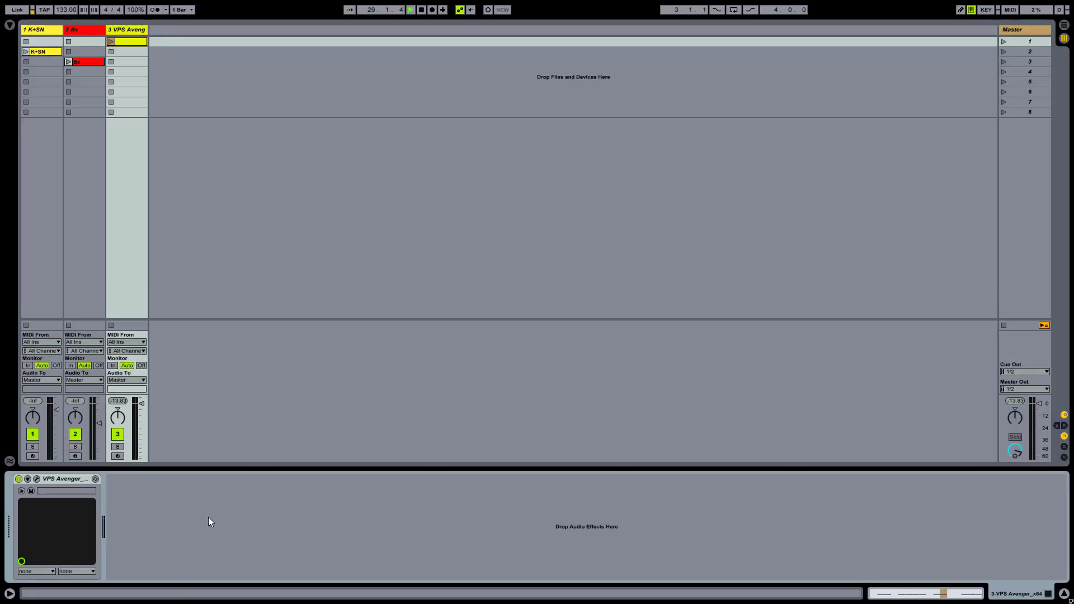
Open VPS Avenger, initialize the patch via MEMORY > Init, and disable the S1/S2 reverb and delay sends.
click(37, 479)
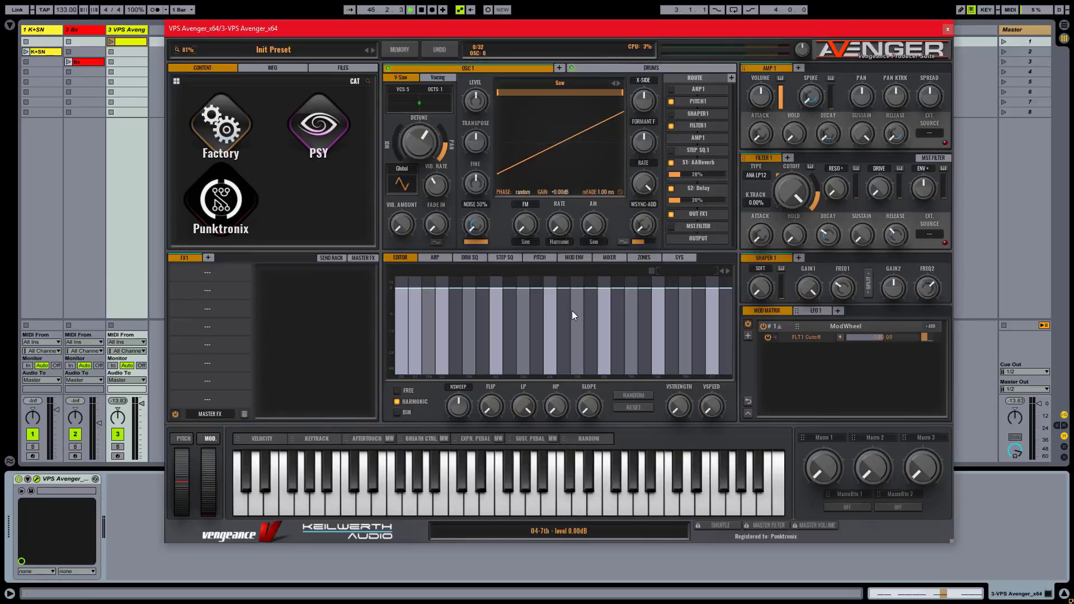
click(407, 51)
click(417, 95)
click(525, 317)
click(672, 163)
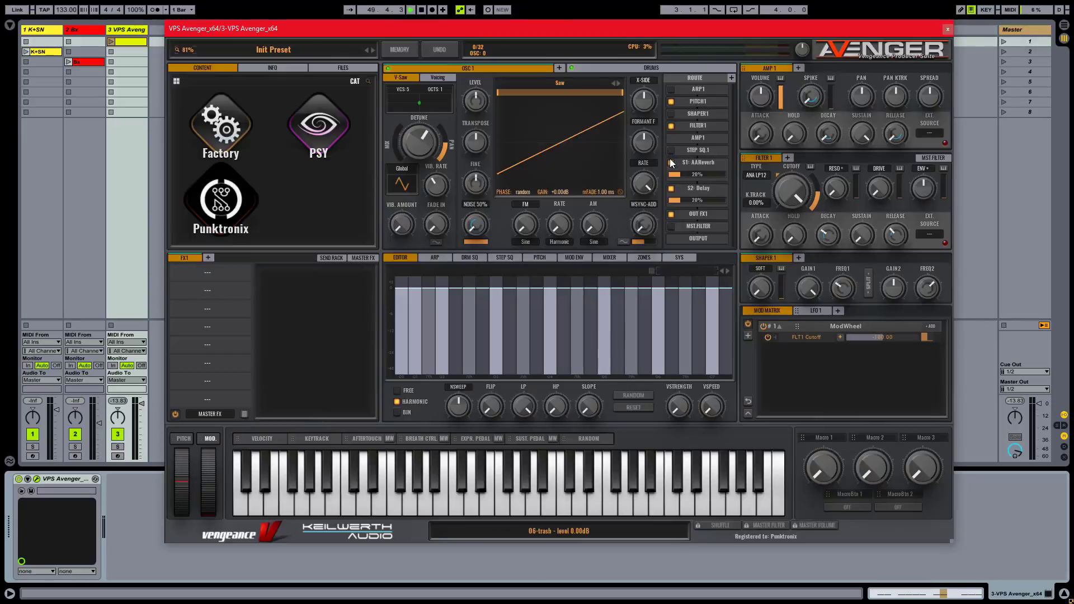
click(672, 189)
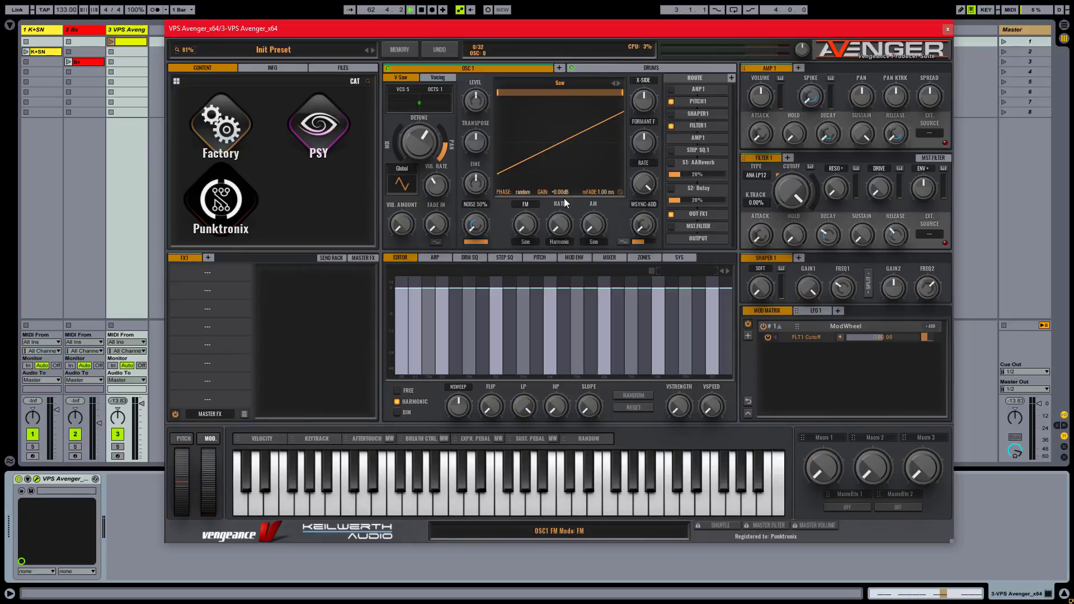
Silence the saw oscillator and set noise to 96.30% with 44.44% colour.
drag(566, 194, 563, 318)
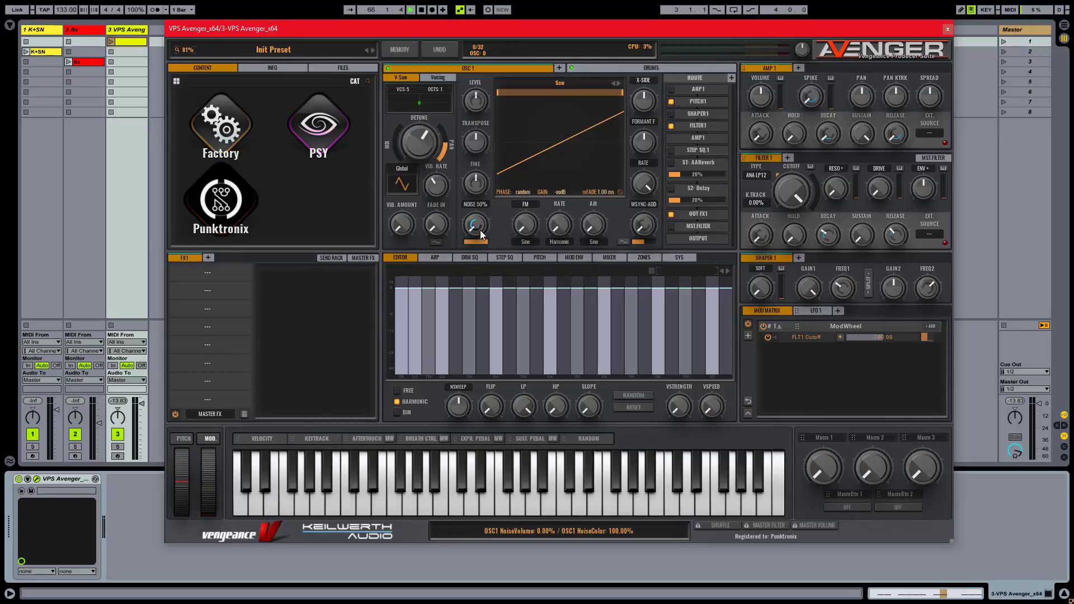
mouse_move(481, 232)
mouse_down()
mouse_move(474, 165)
mouse_move(469, 219)
mouse_up()
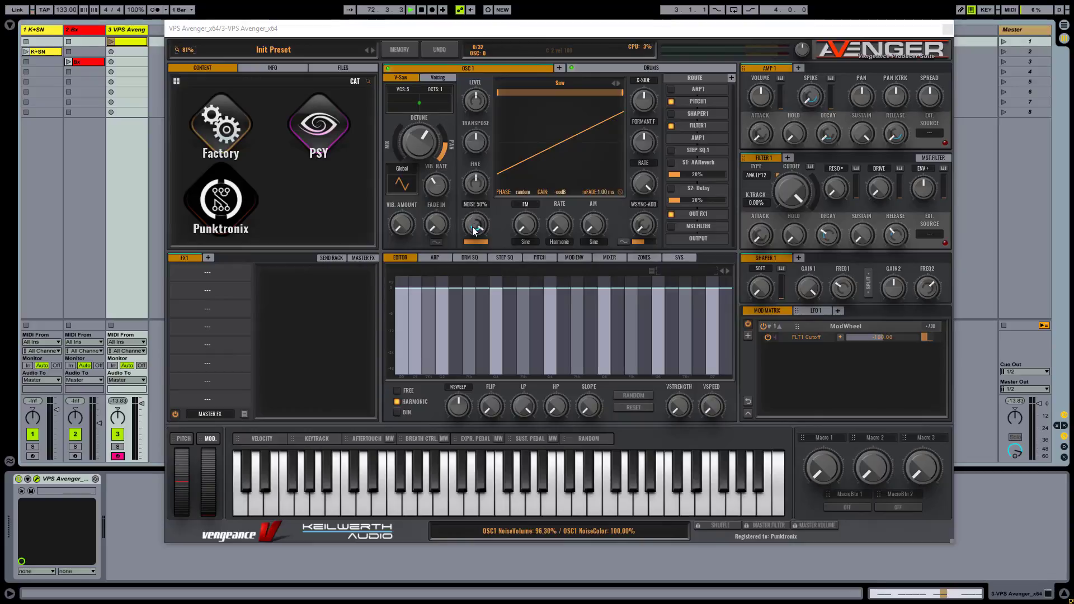
drag(474, 227, 470, 250)
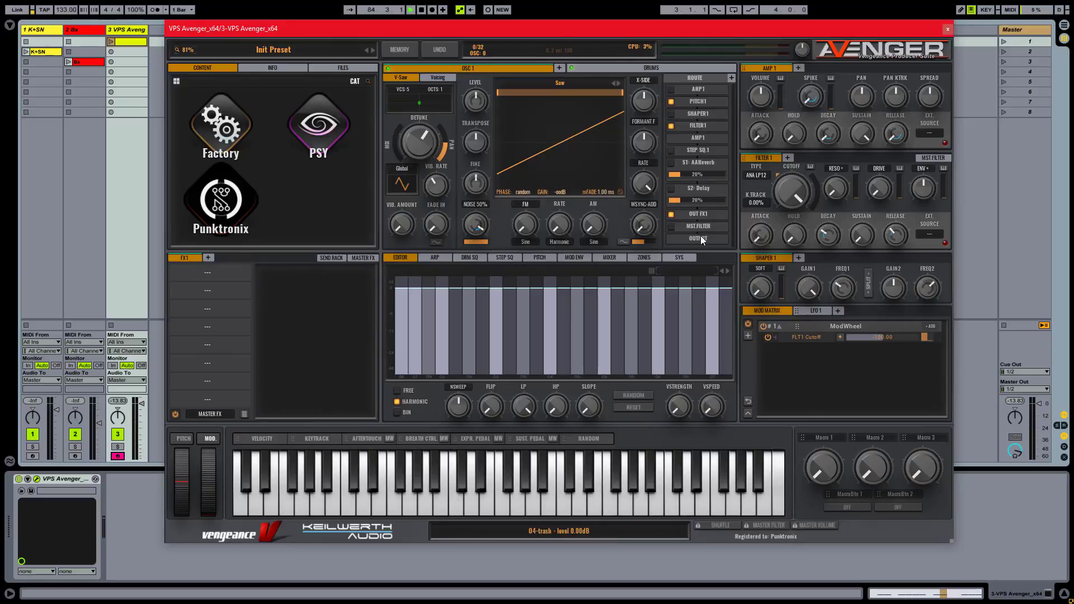
Route MIDI velocity to the AMP1 envelope decay.
mouse_move(865, 245)
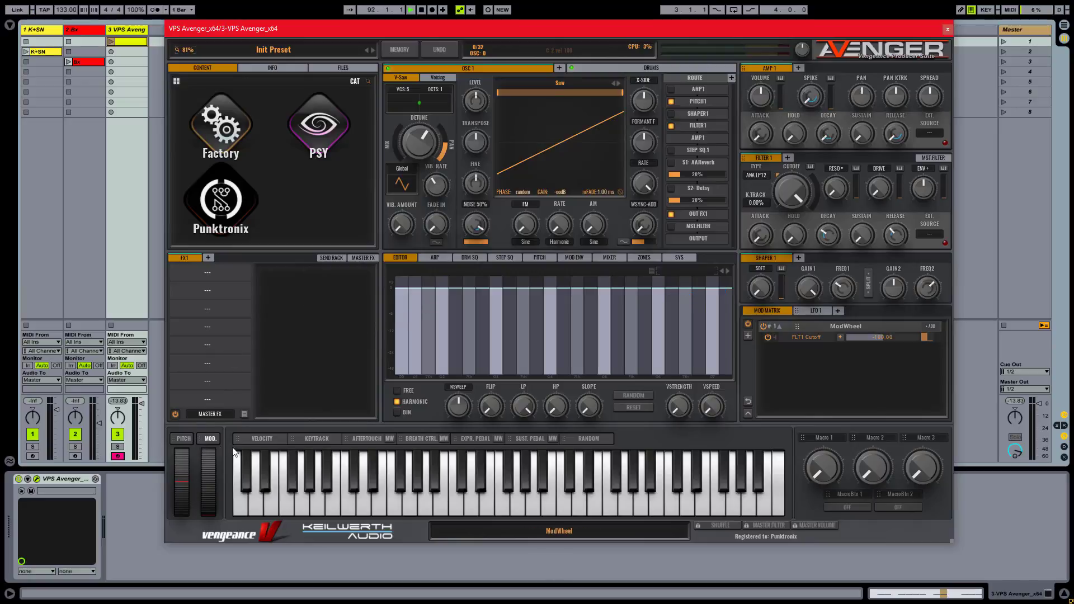
drag(238, 439, 824, 132)
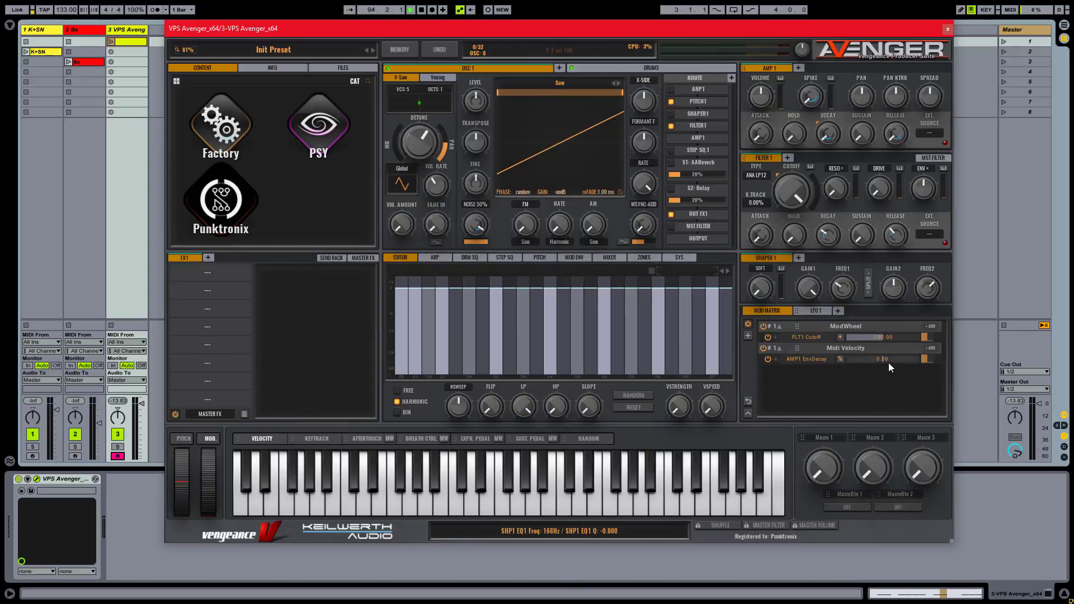
drag(884, 360, 892, 361)
click(111, 42)
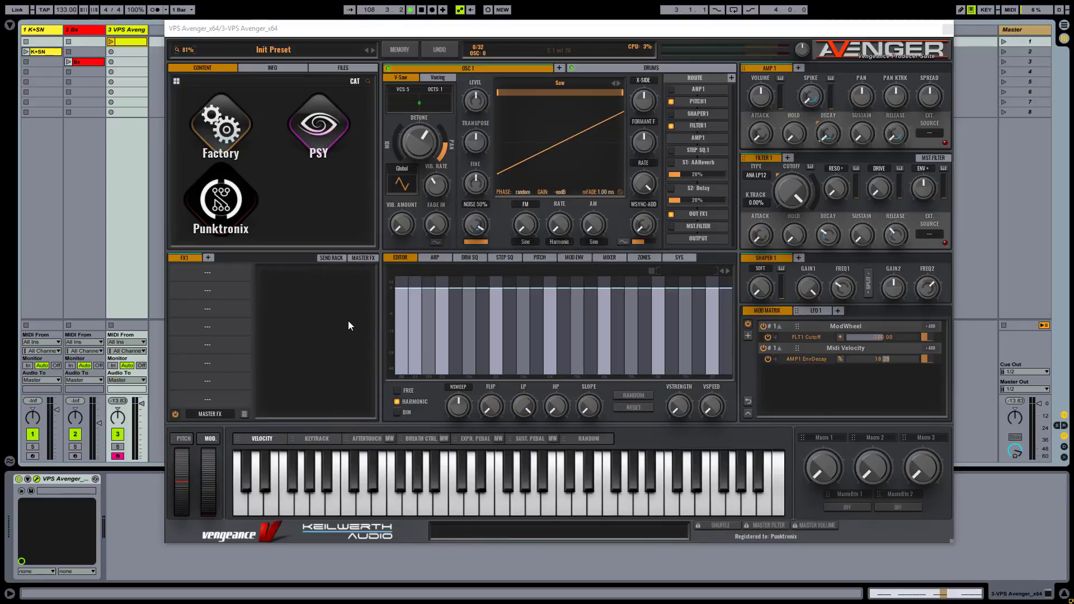
Route velocity to the AMP1 release with amount 100 and audition the clip.
click(894, 132)
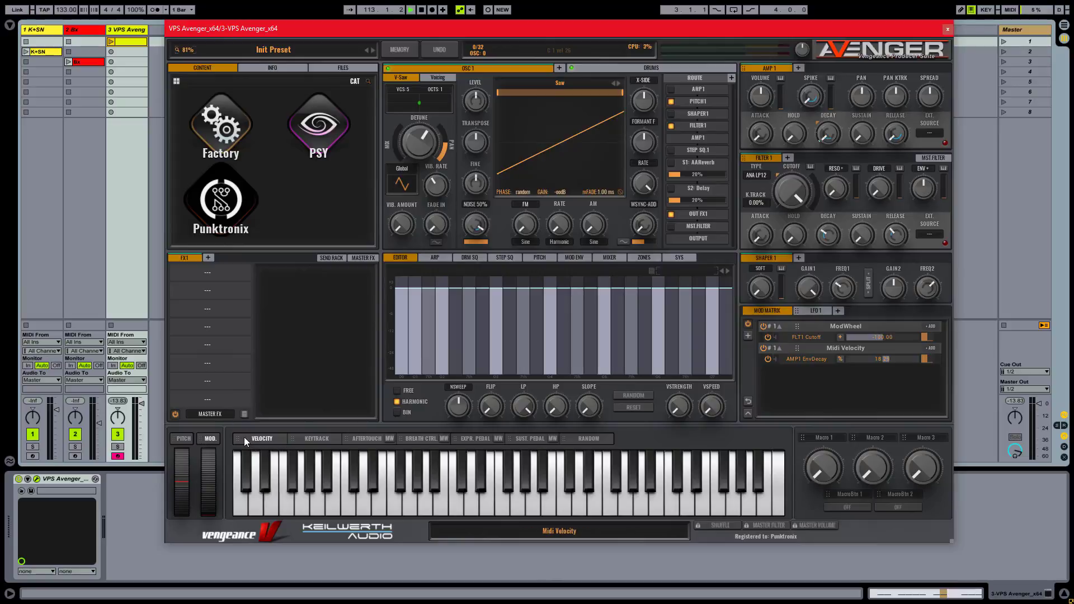
drag(244, 437, 887, 134)
drag(894, 368, 946, 366)
key(space)
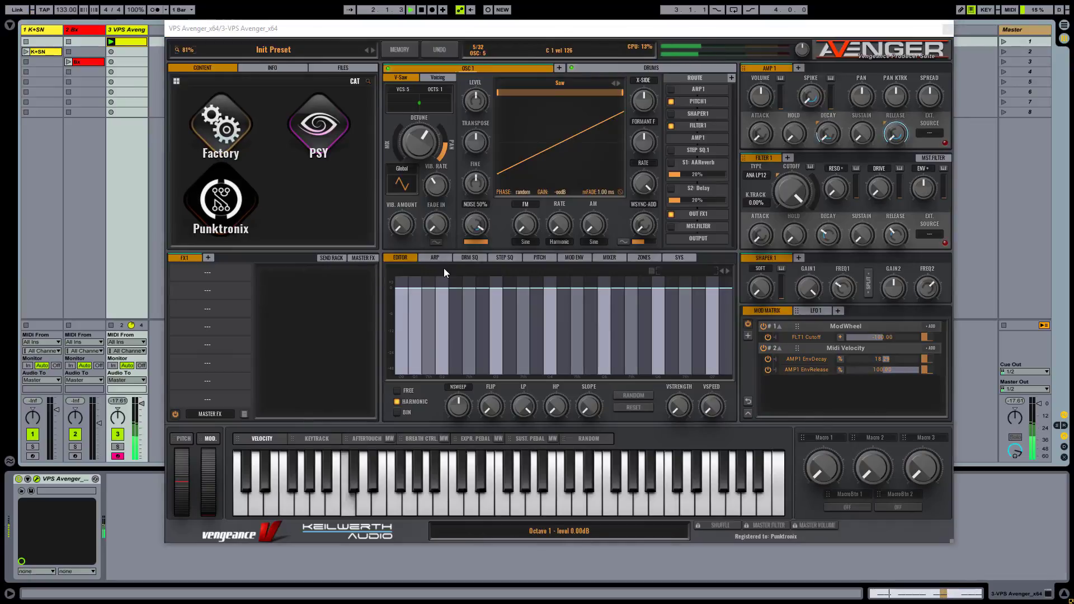
key(space)
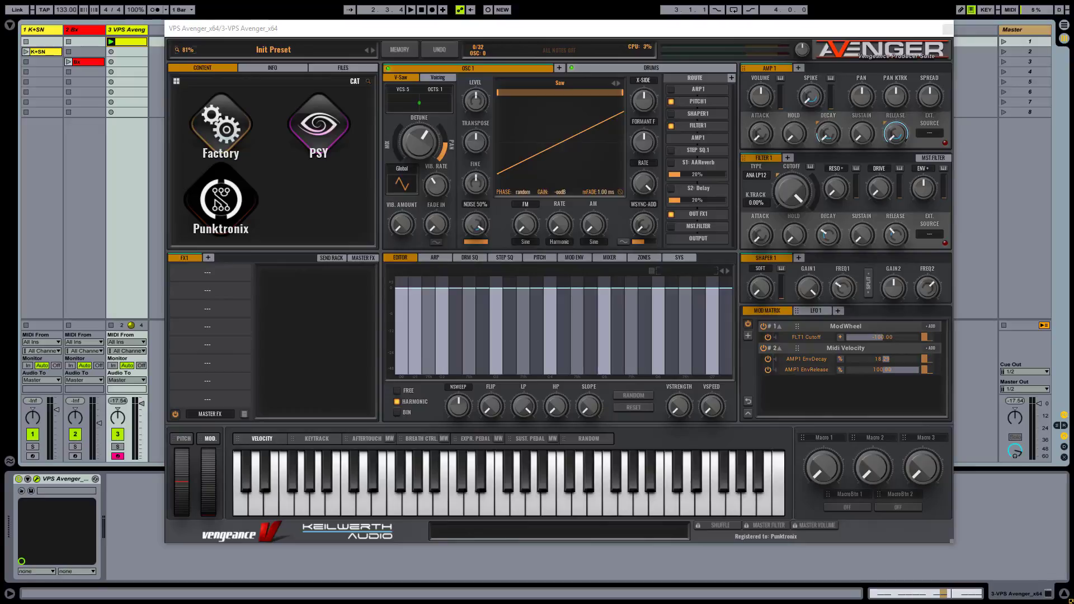
Limit oscillator 1 to a maximum of 1 voice in its Voicing settings.
click(448, 76)
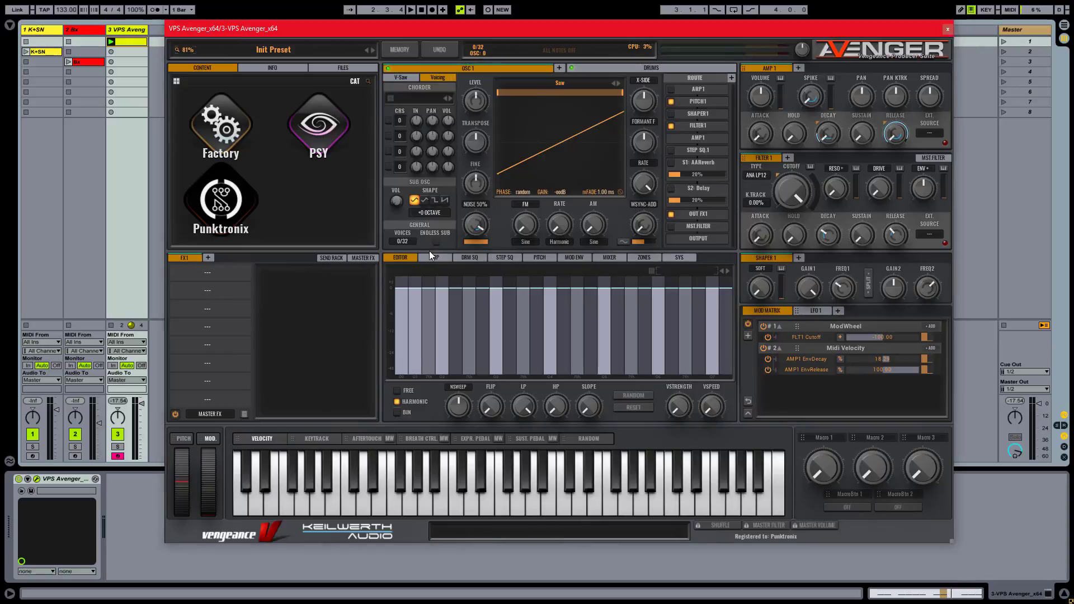
click(407, 243)
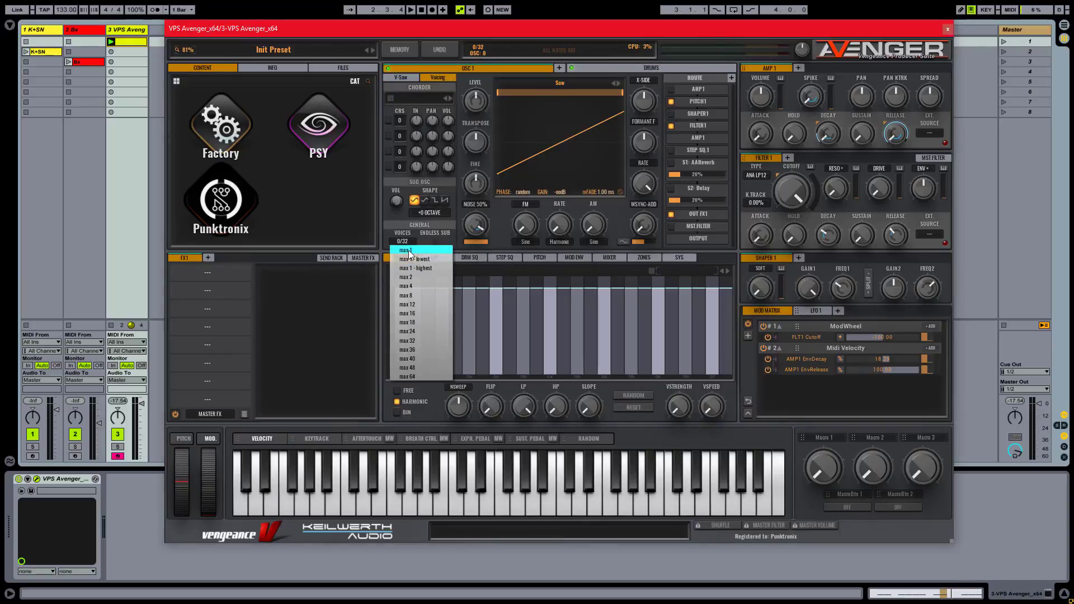
click(410, 254)
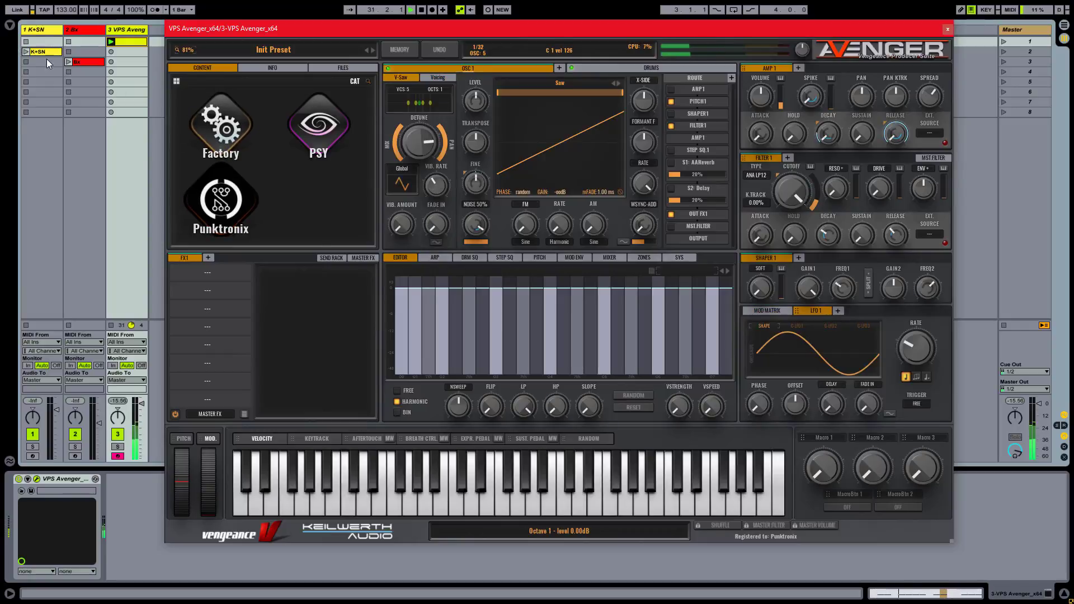
click(26, 51)
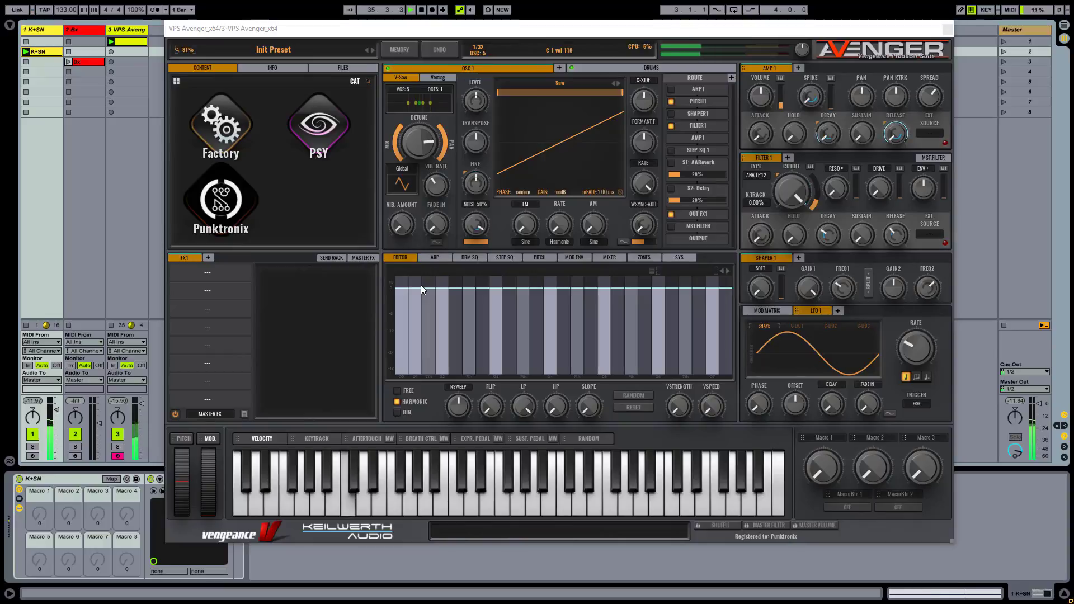
key(space)
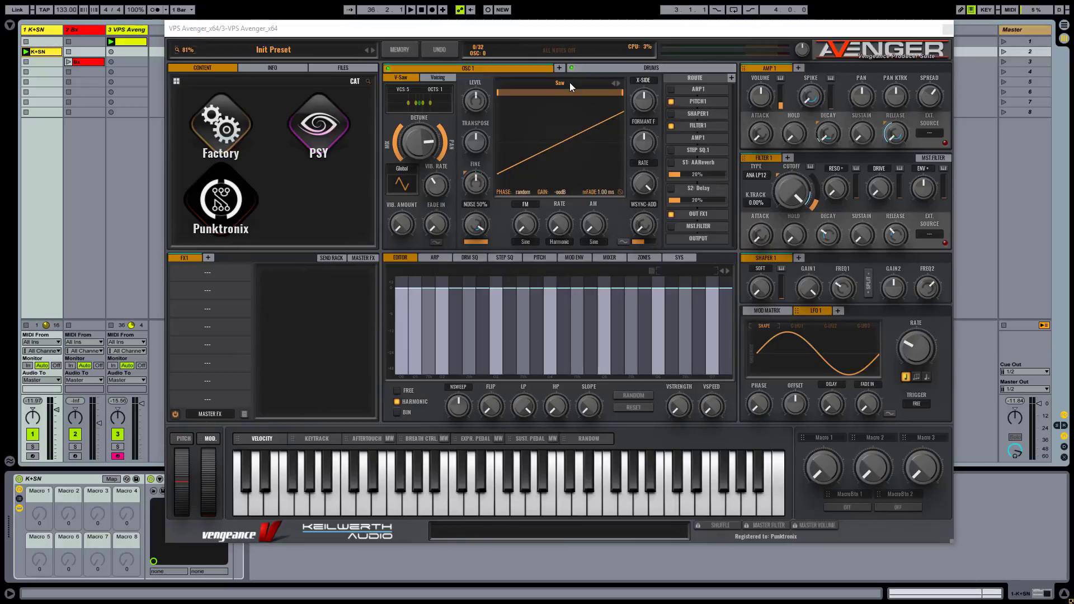
Load the Noise Aircraft 1 sample into oscillator 1 and turn the noise level down.
click(559, 83)
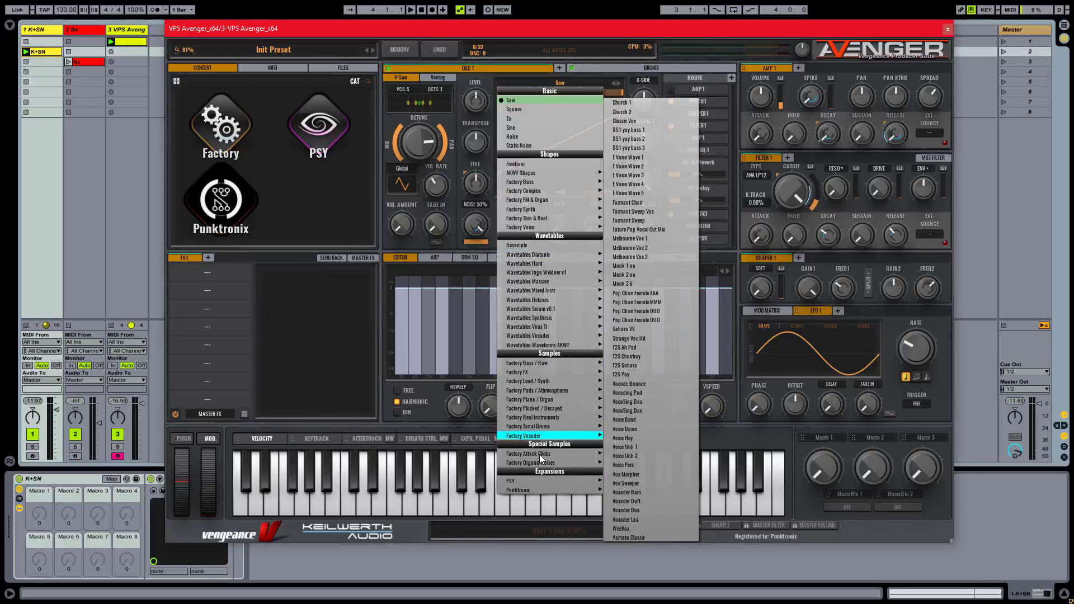
mouse_move(540, 464)
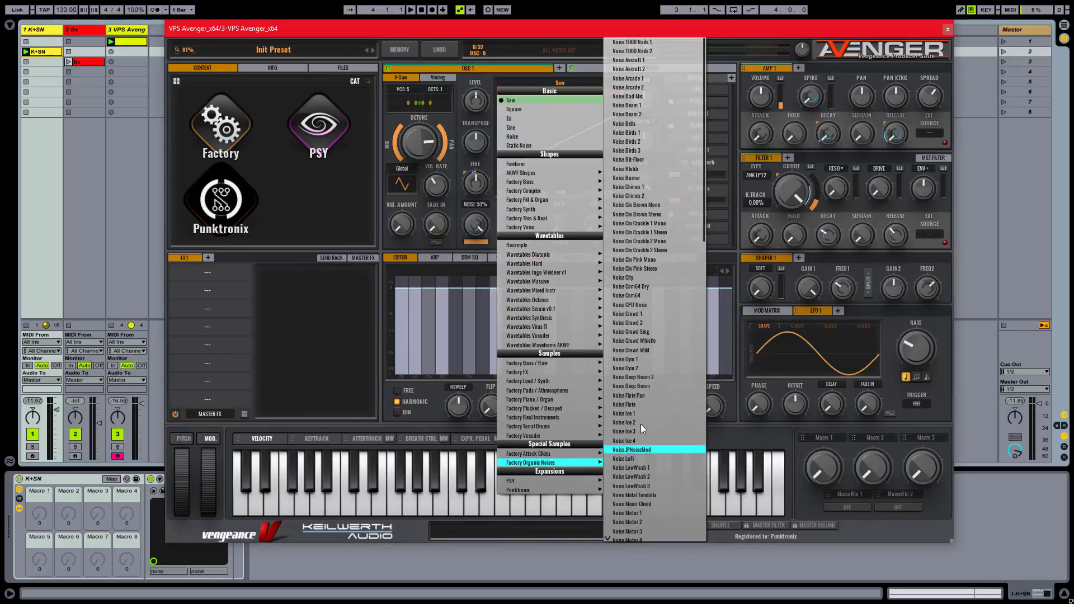
click(629, 60)
drag(477, 225, 474, 235)
drag(477, 282, 488, 332)
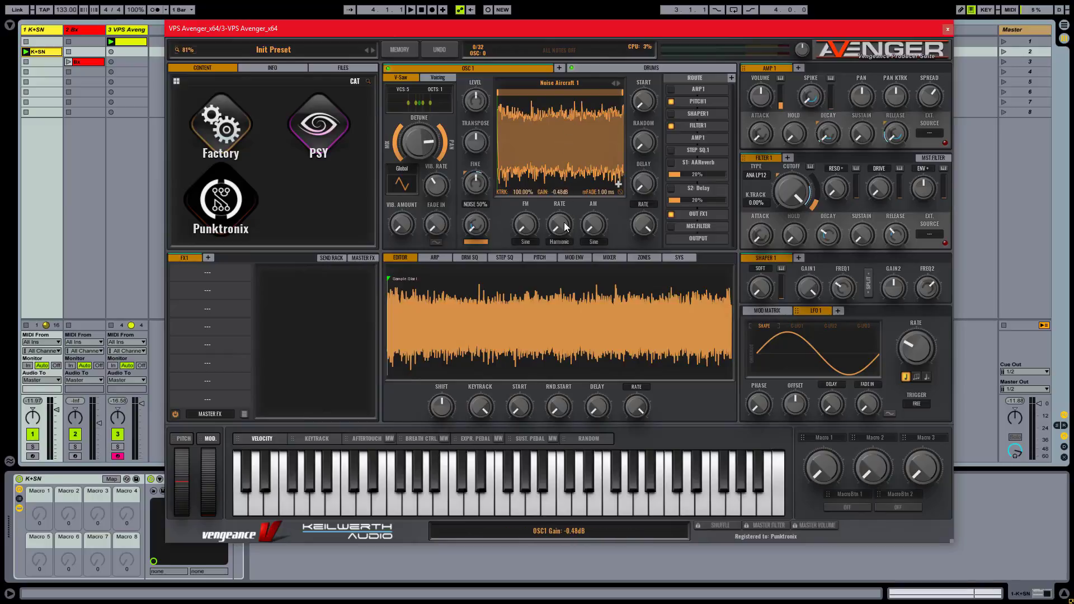
Reset oscillator 1 gain to 0 dB and audition the clip.
double_click(561, 192)
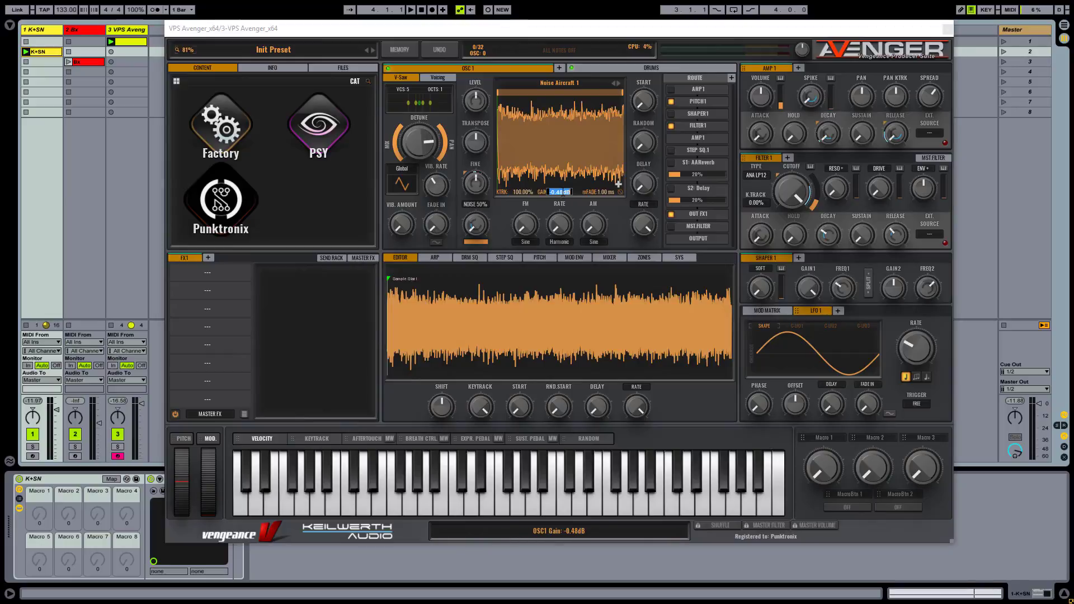
text(0)
key(Return)
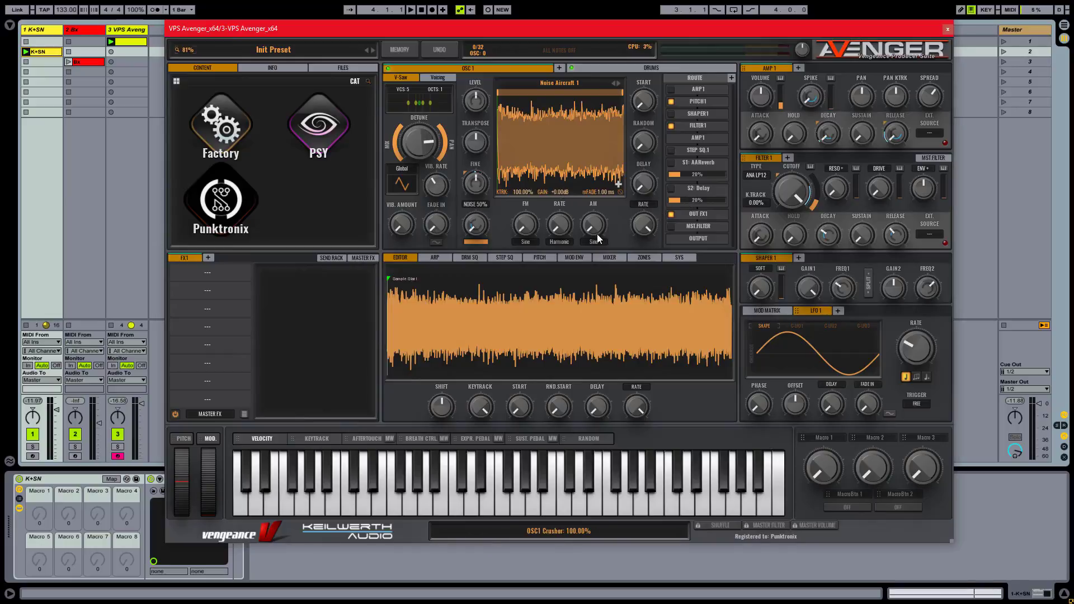
key(space)
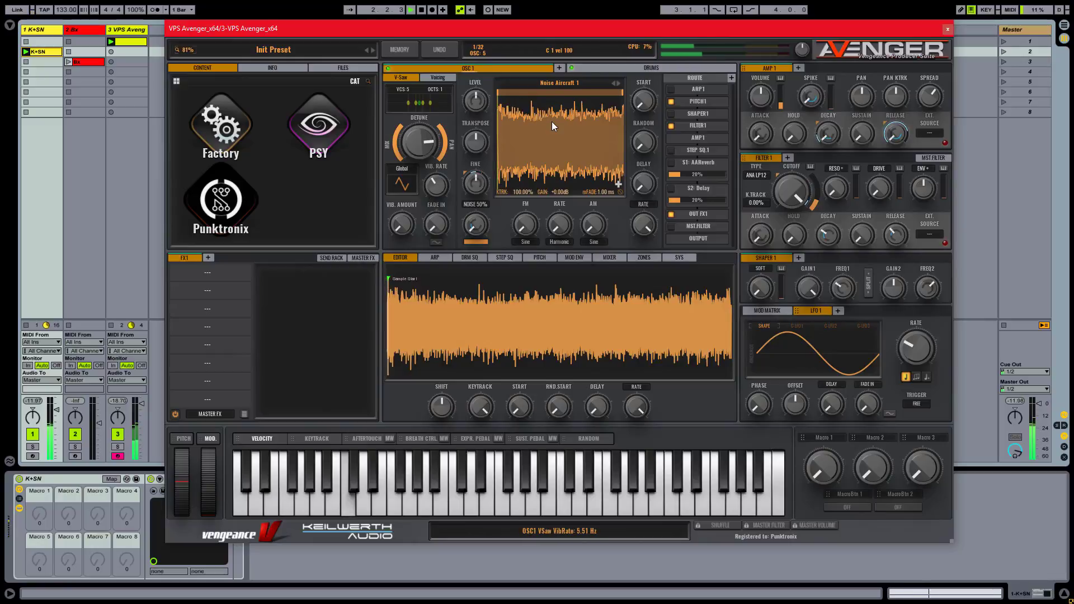
key(space)
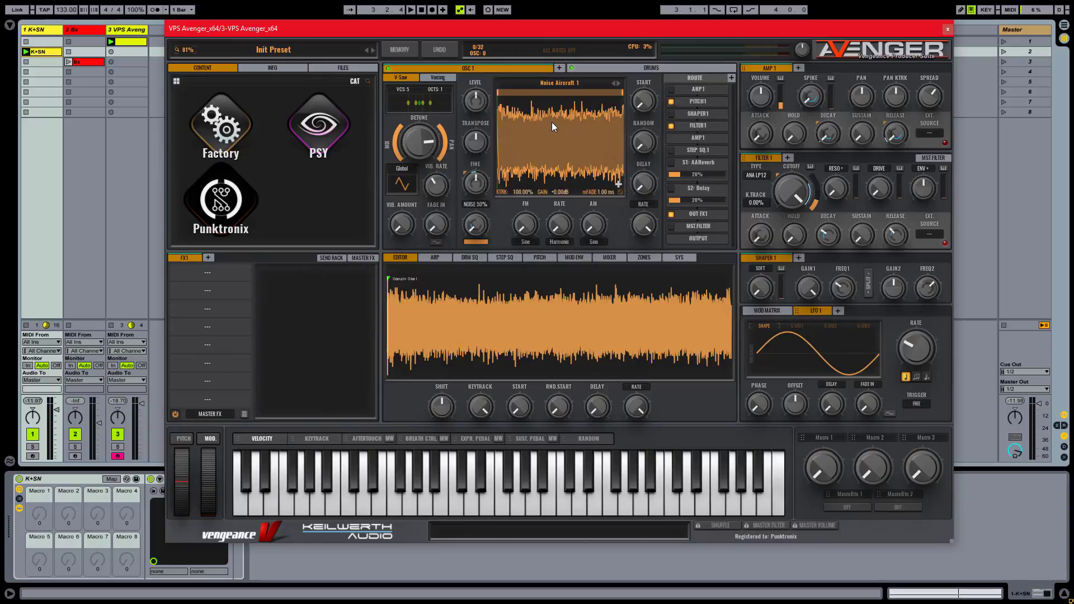
Set RANDOM to about 52%, narrow the play region, and step samples through to Noise Birds 1.
drag(647, 148, 644, 99)
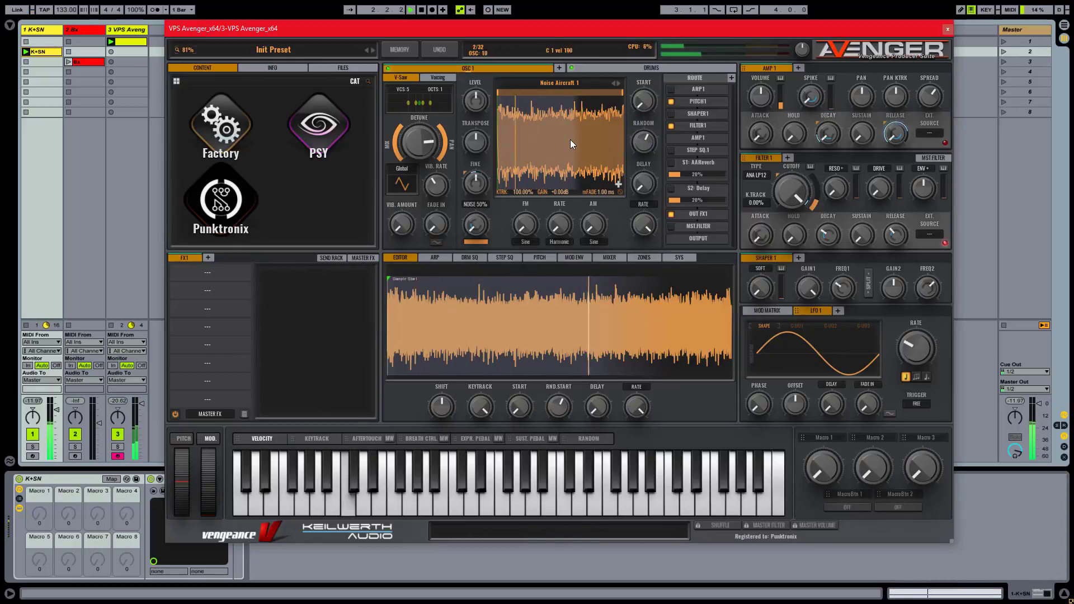
drag(515, 90, 549, 92)
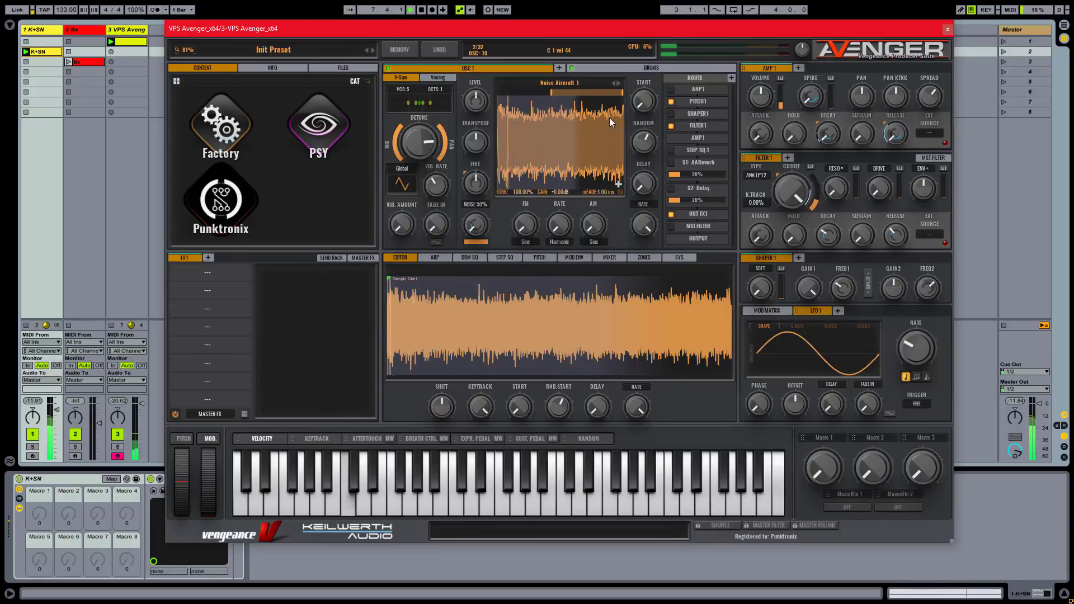
click(618, 82)
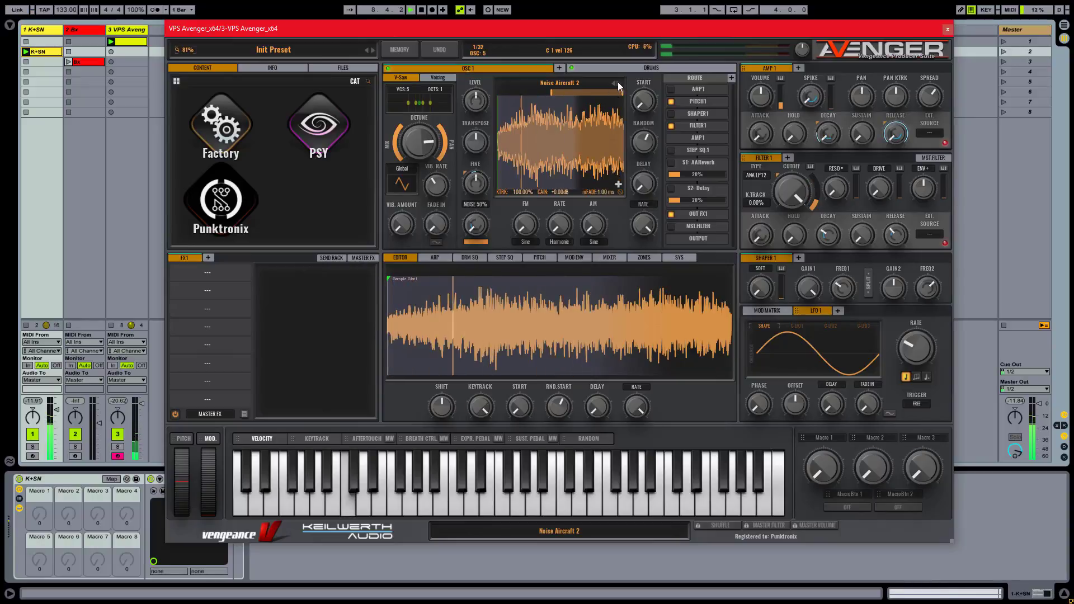
click(618, 82)
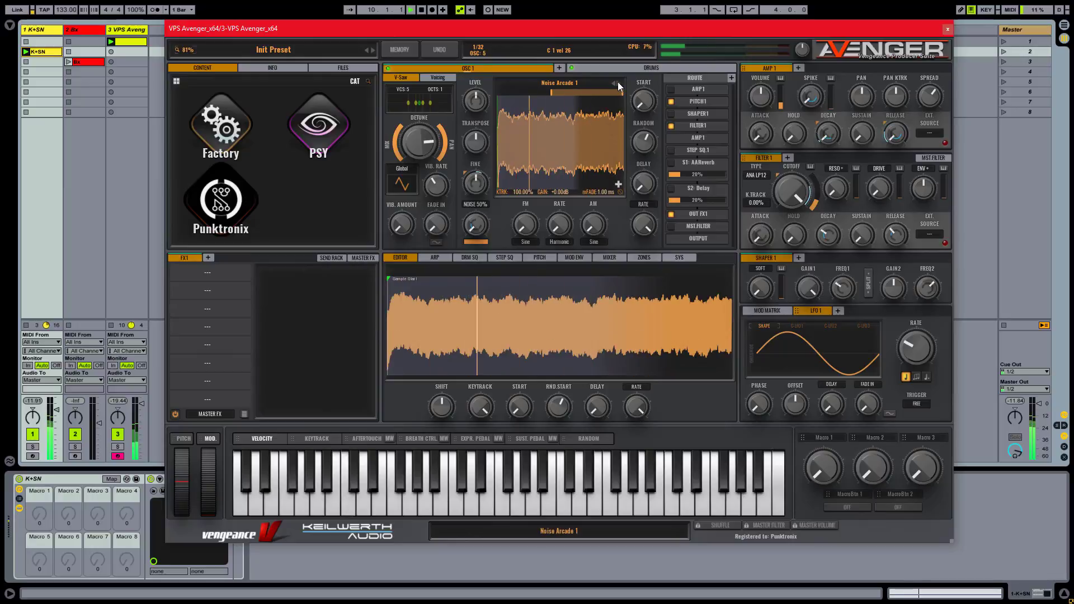
click(617, 82)
click(618, 82)
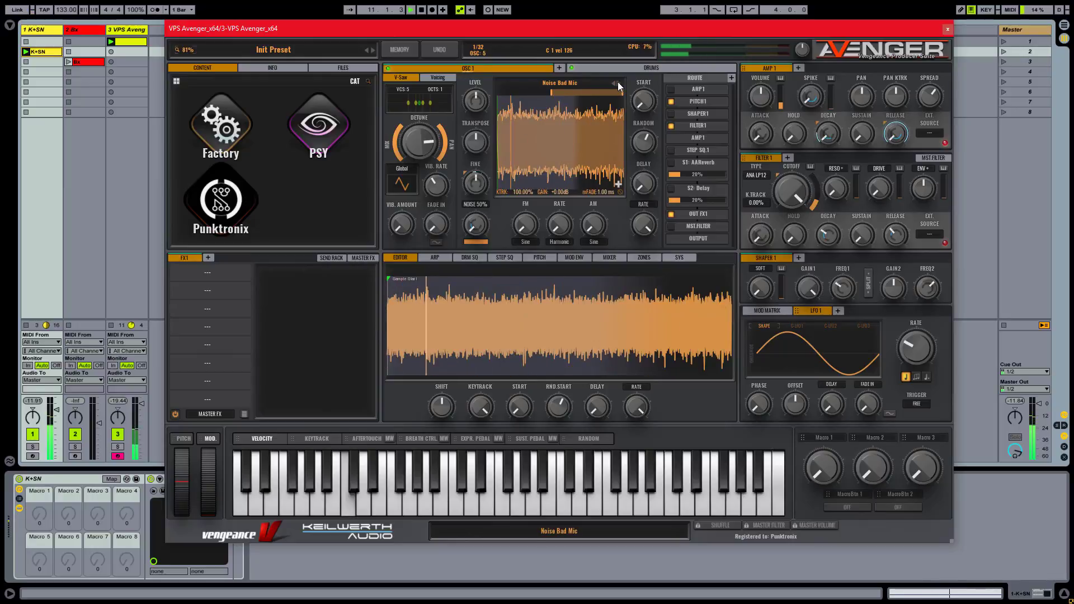
click(618, 82)
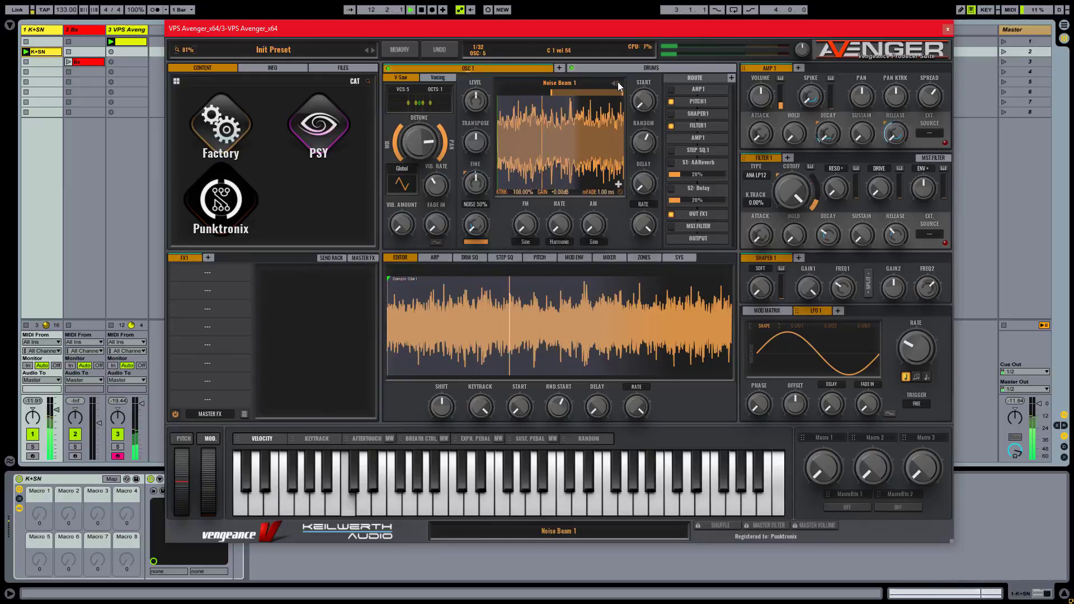
click(618, 82)
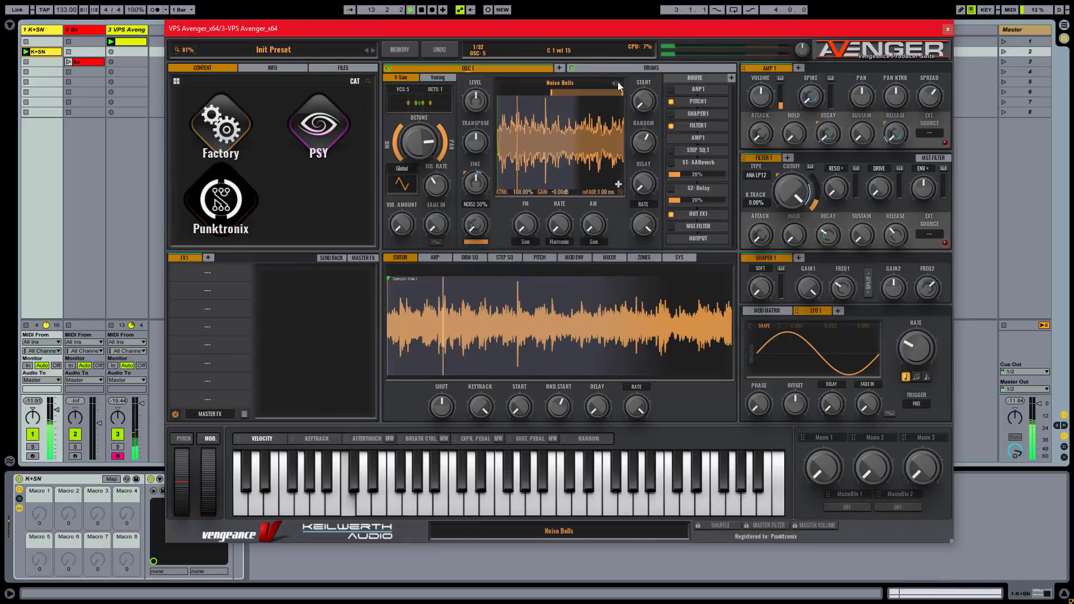
click(617, 82)
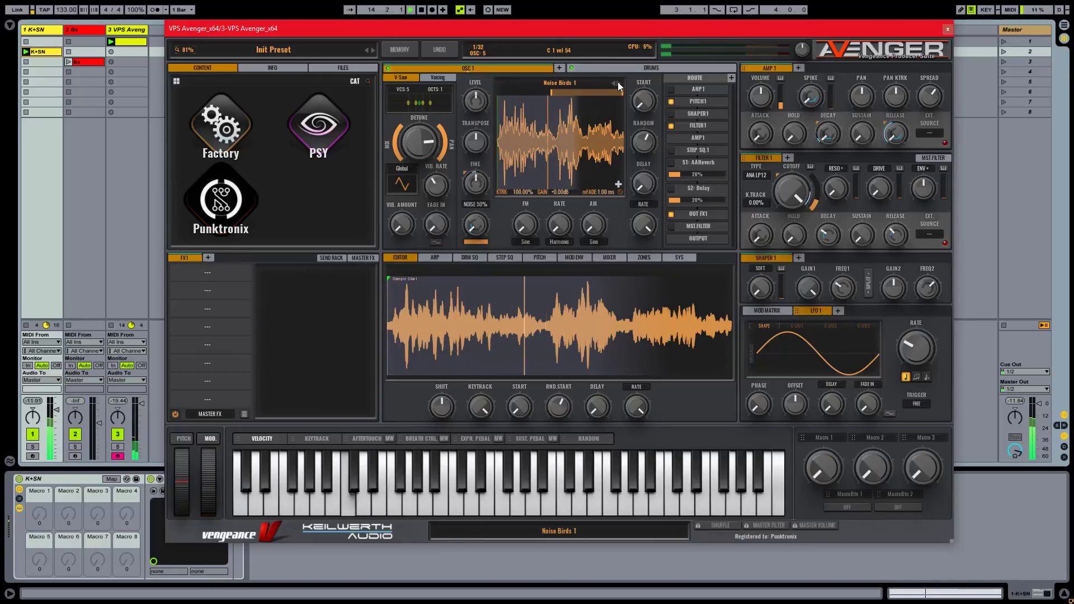
click(565, 82)
mouse_move(546, 485)
mouse_move(537, 462)
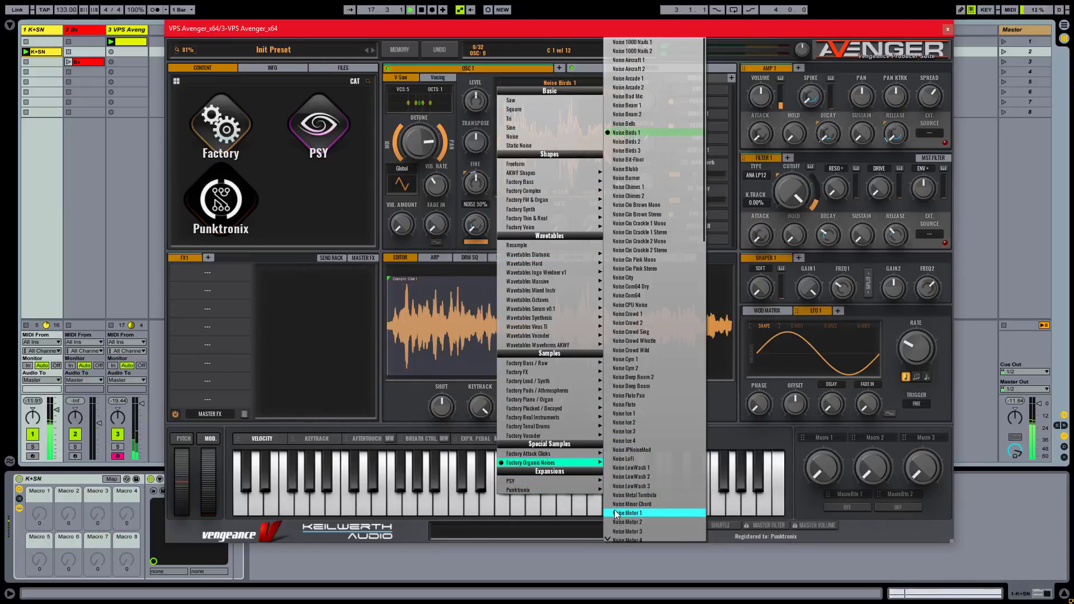
Pick Noise Motor 1 from Factory Organic Noises, set NOISE near 83%, and launch clip Bx.
click(634, 514)
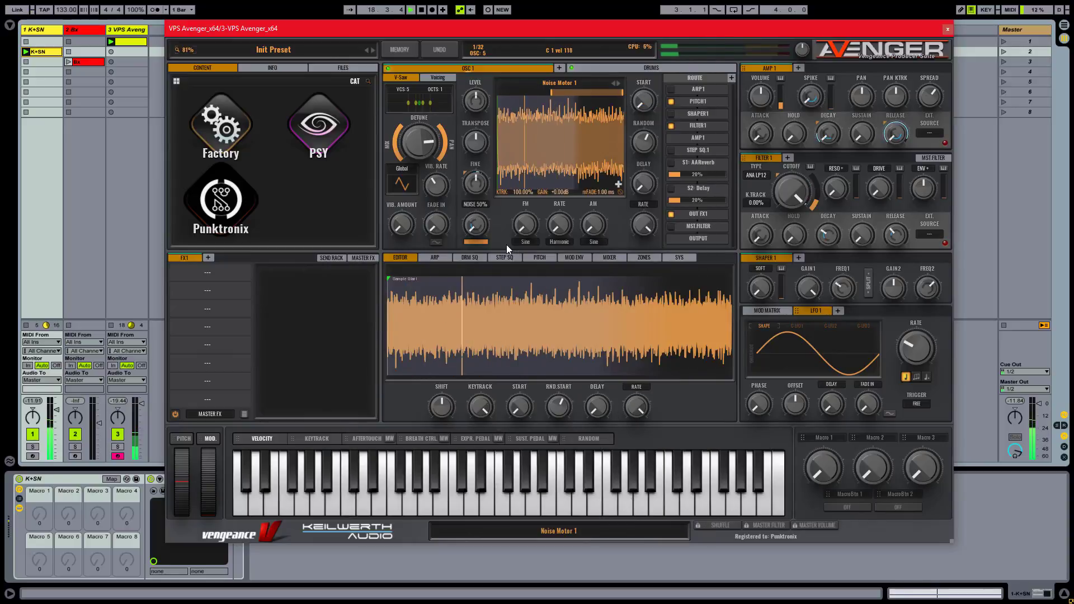
drag(485, 232, 482, 153)
drag(474, 225, 477, 226)
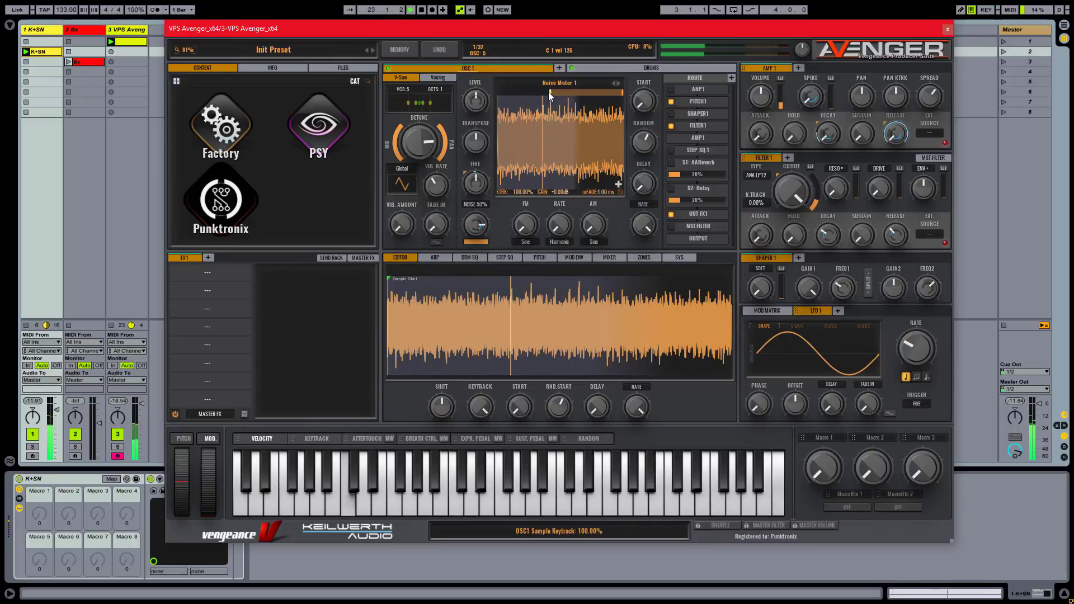
click(69, 60)
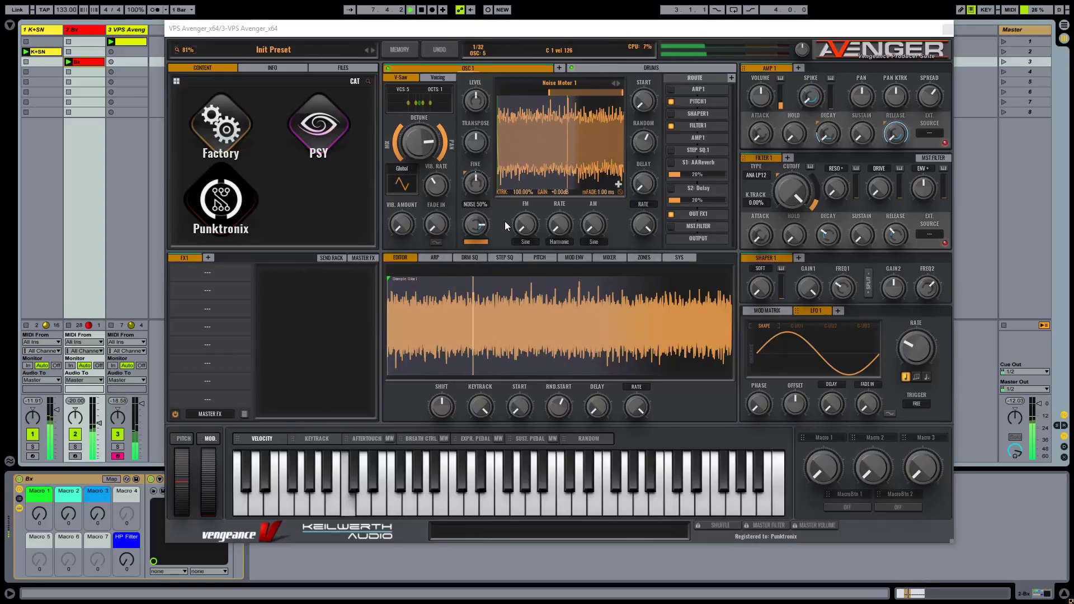
Stop the transport to silence the Noise Motor 1 patch.
key(space)
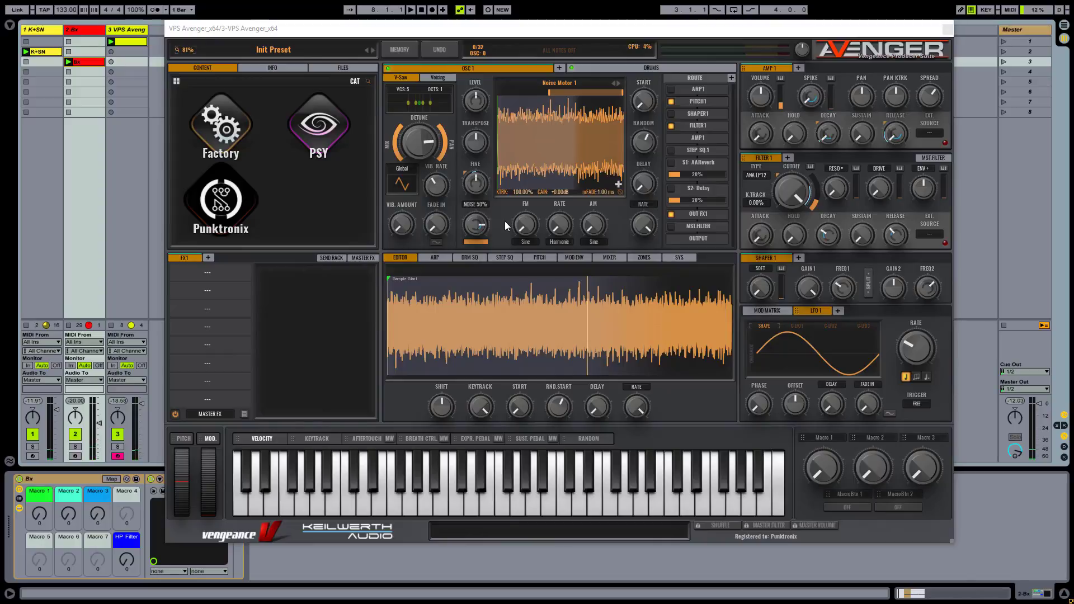